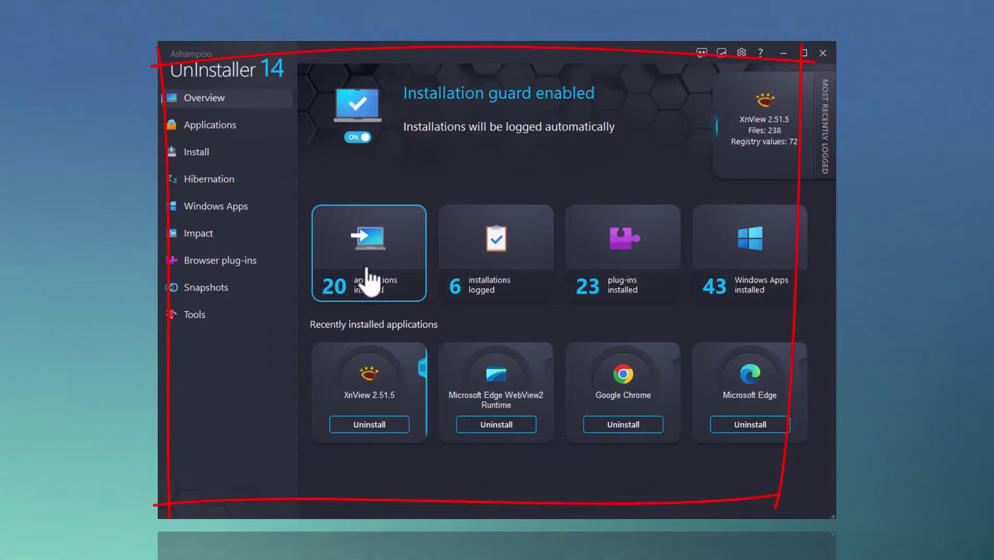
Step: Tick XnView 2.51.5 at the bottom of the installed applications list and start uninstalling it
{"action": "left_click", "coordinate": [370, 280]}
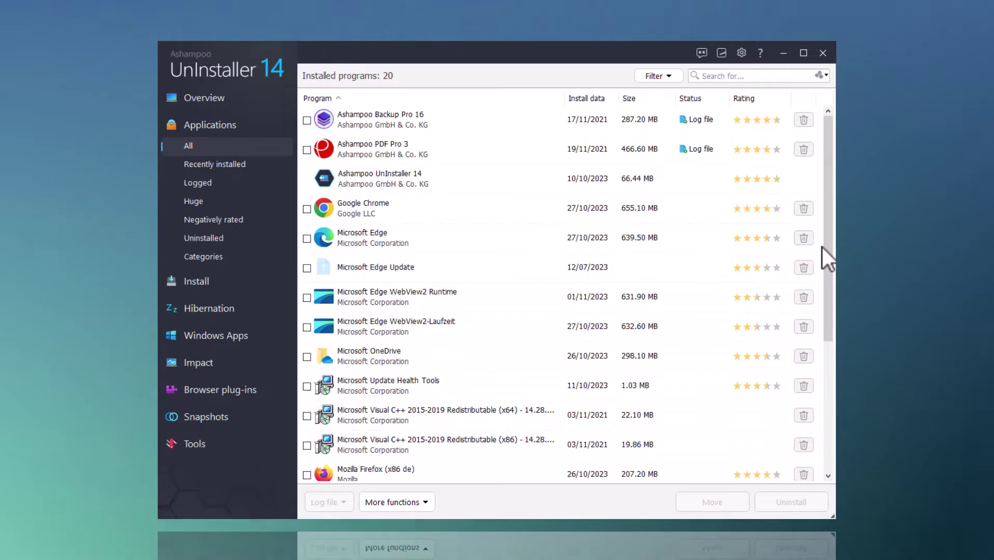
{"action": "left_click_drag", "start_coordinate": [826, 245], "coordinate": [817, 386]}
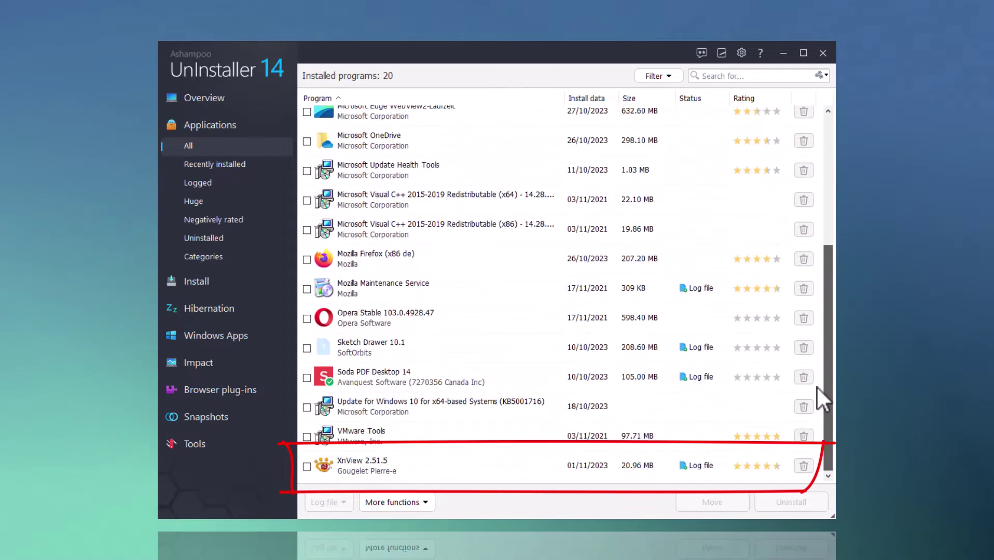
{"action": "left_click", "coordinate": [306, 466]}
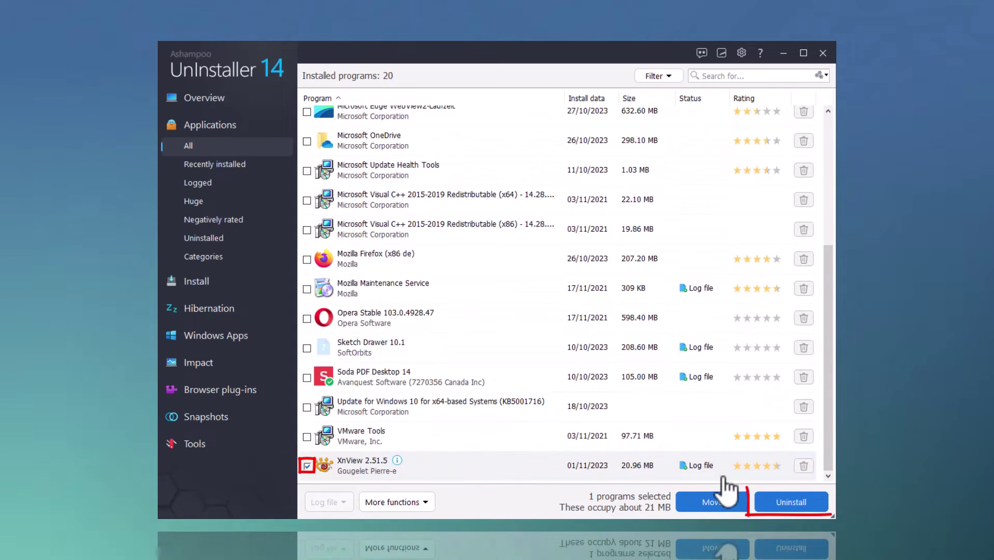
{"action": "left_click", "coordinate": [791, 502]}
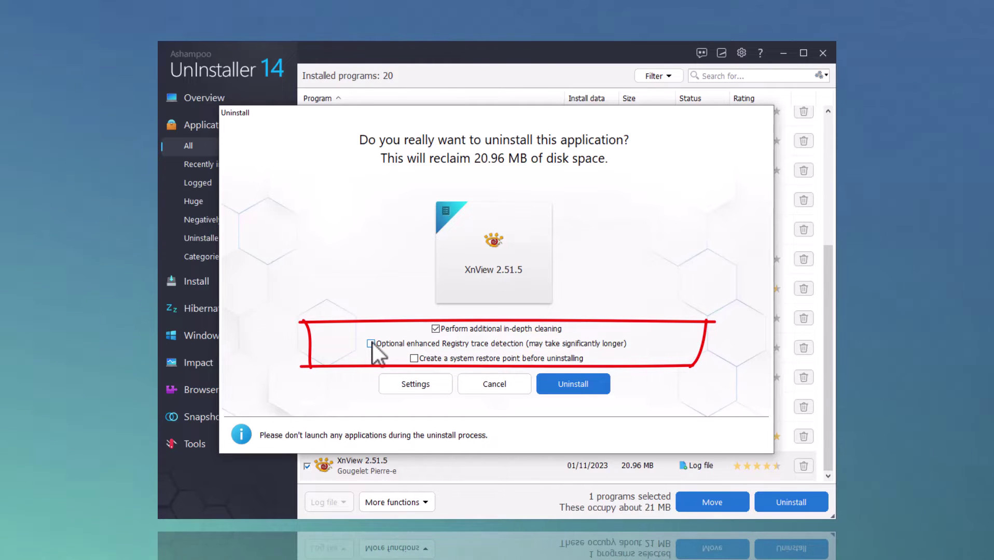
Step: Uninstall XnView 2.51.5 with optional enhanced Registry trace detection enabled, then close the results
{"action": "left_click", "coordinate": [371, 344]}
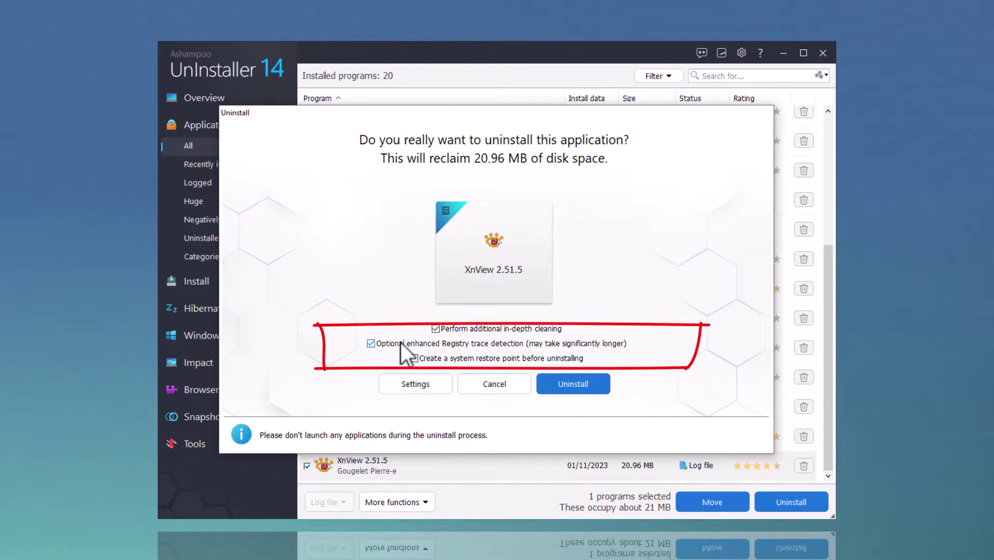
{"action": "left_click", "coordinate": [571, 389]}
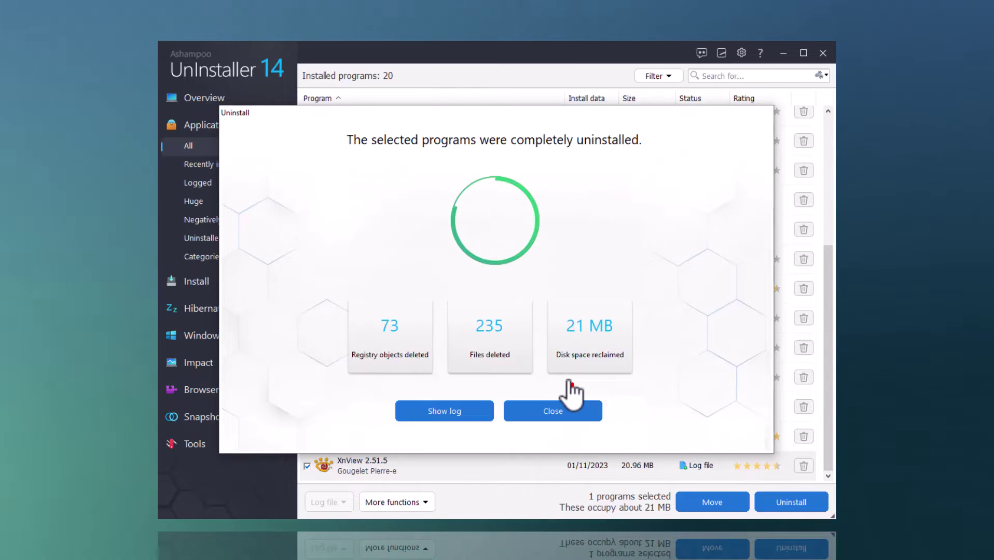
{"action": "left_click", "coordinate": [563, 410]}
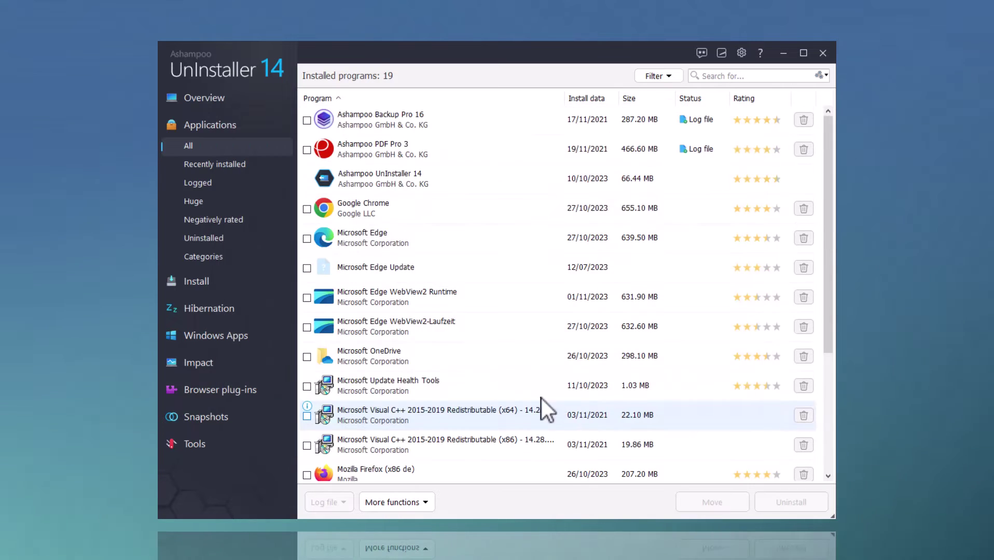
Step: Return to Overview and reopen the '20 applications installed' list
{"action": "left_click", "coordinate": [208, 99]}
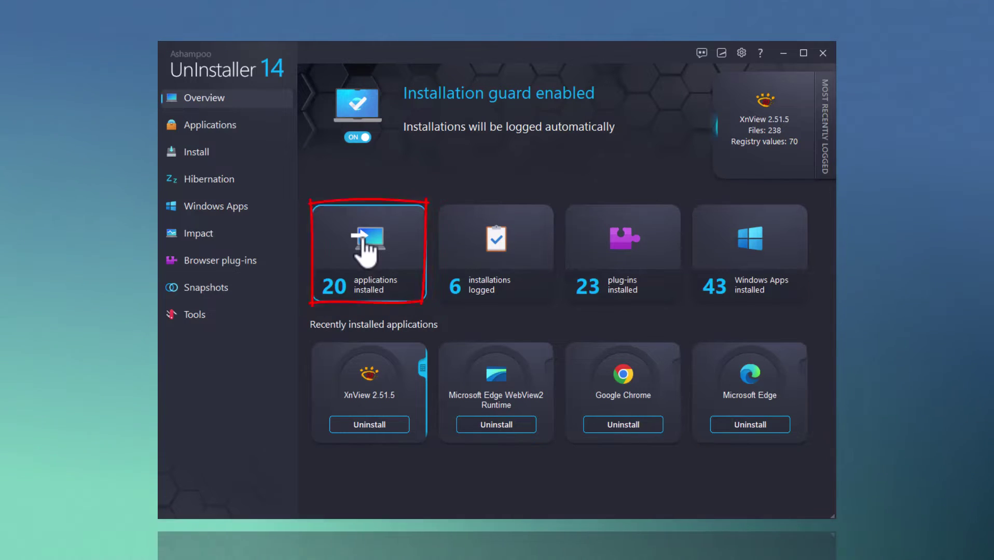
{"action": "left_click", "coordinate": [365, 241]}
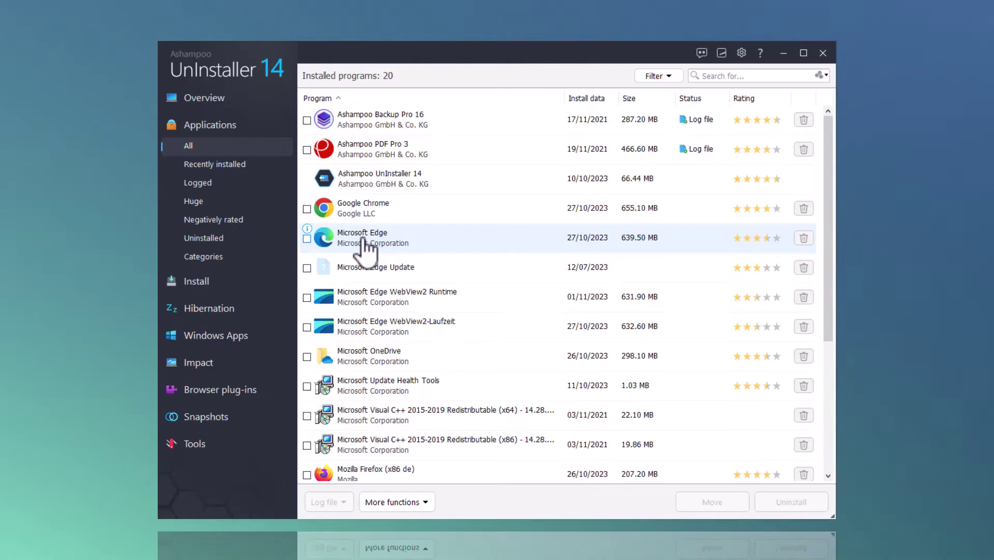
Step: Move the XnView 2.51.5 installation to the target folder E:\xn-move
{"action": "left_click_drag", "start_coordinate": [827, 327], "coordinate": [825, 466]}
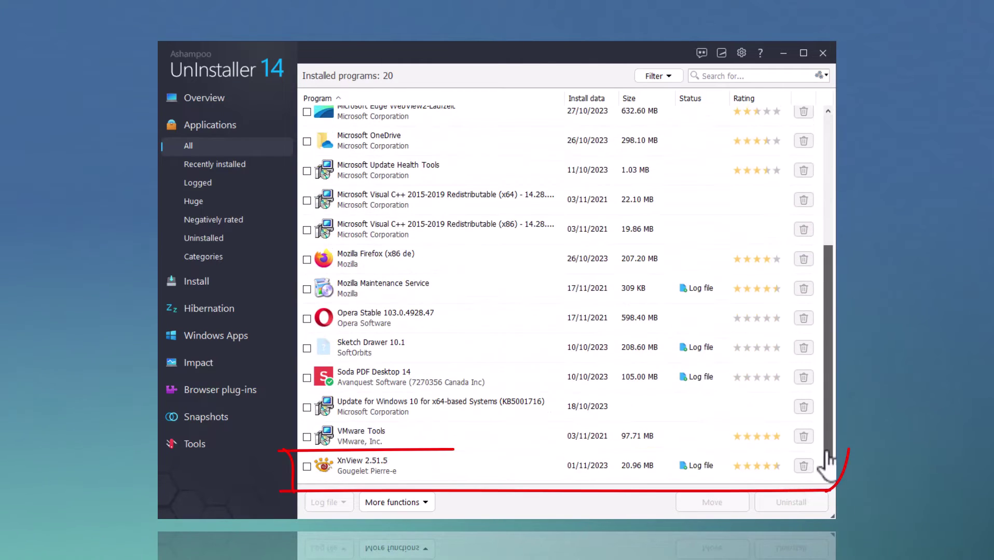
{"action": "left_click", "coordinate": [307, 467]}
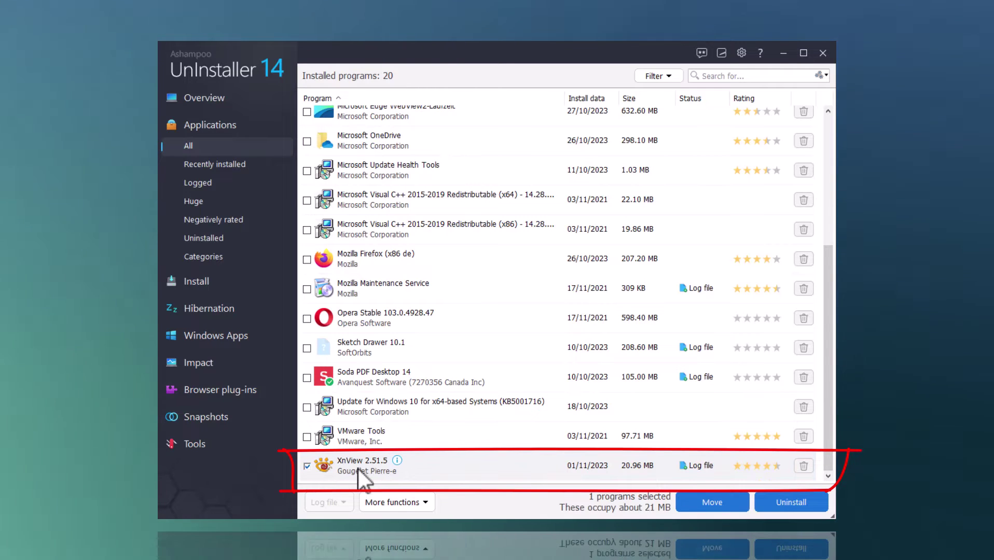
{"action": "left_click", "coordinate": [712, 501]}
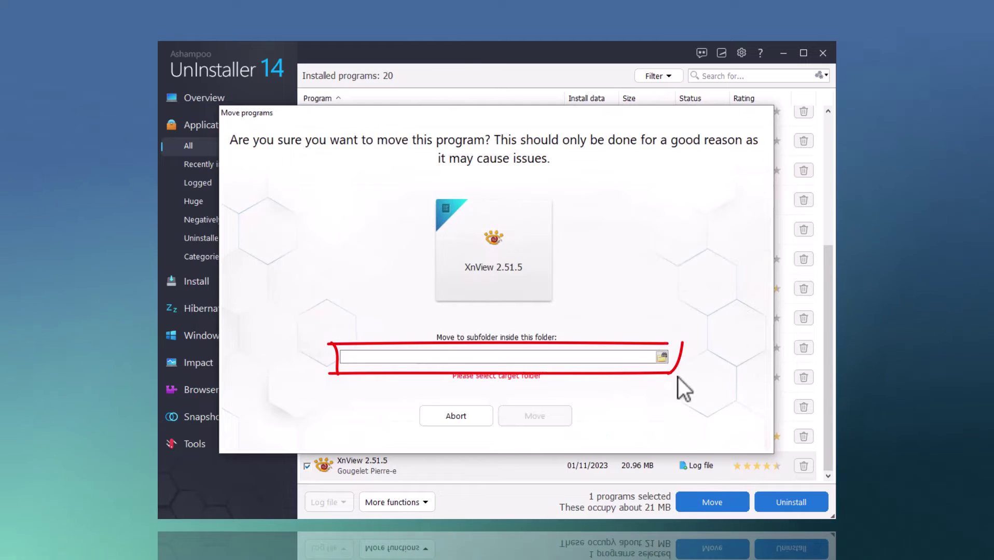
{"action": "left_click", "coordinate": [661, 357]}
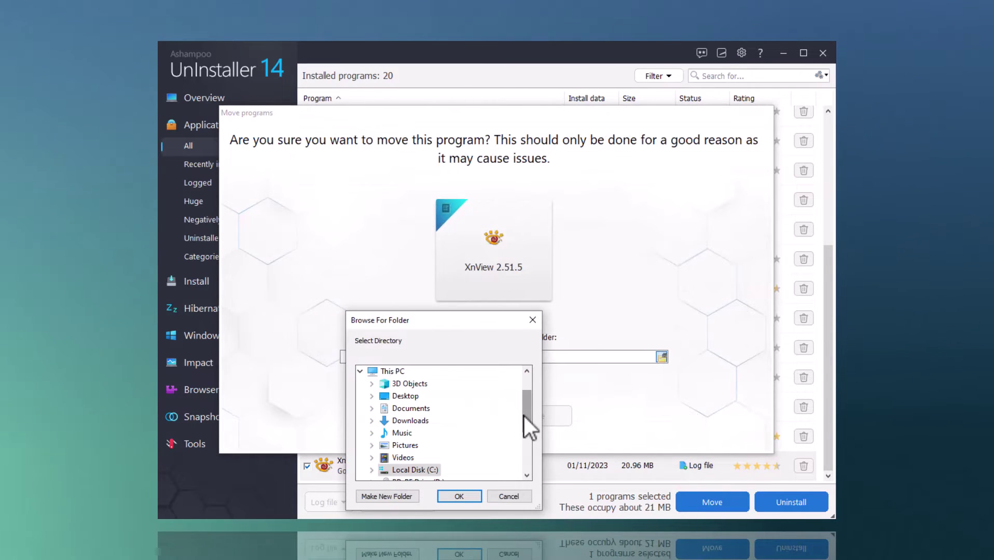
{"action": "left_click_drag", "start_coordinate": [524, 416], "coordinate": [529, 446]}
{"action": "left_click", "coordinate": [430, 409]}
{"action": "left_click", "coordinate": [469, 497]}
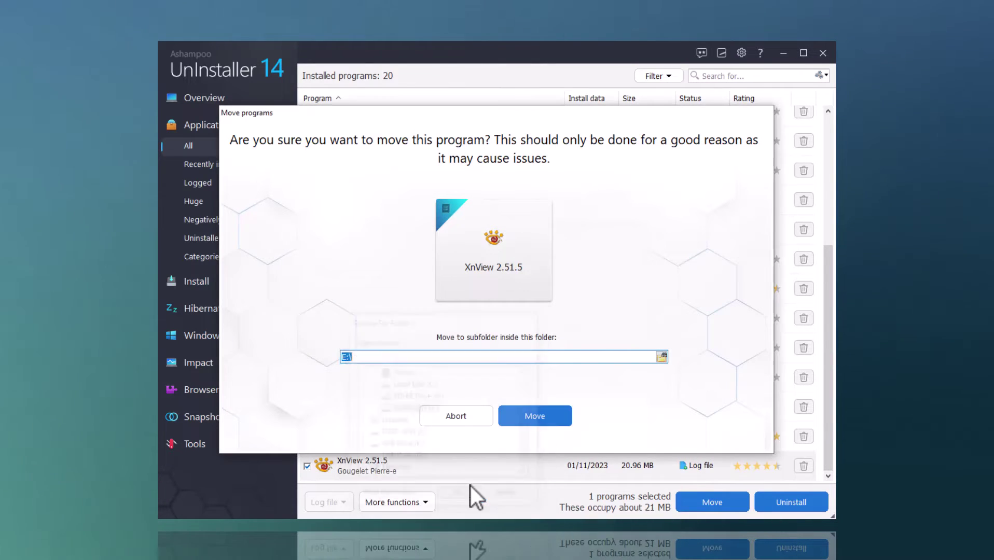
{"action": "left_click", "coordinate": [388, 358]}
{"action": "type", "text": "xn-move"}
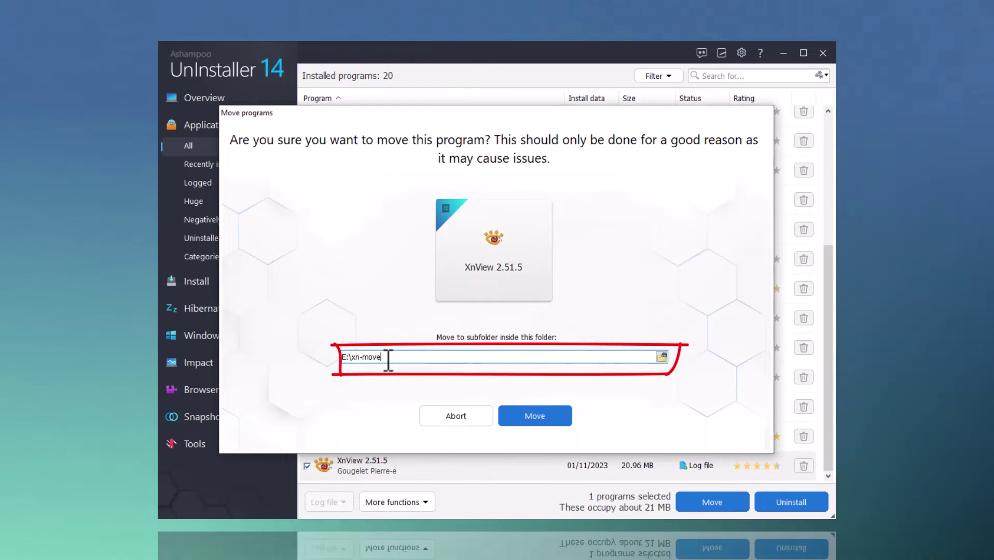
{"action": "left_click", "coordinate": [523, 418]}
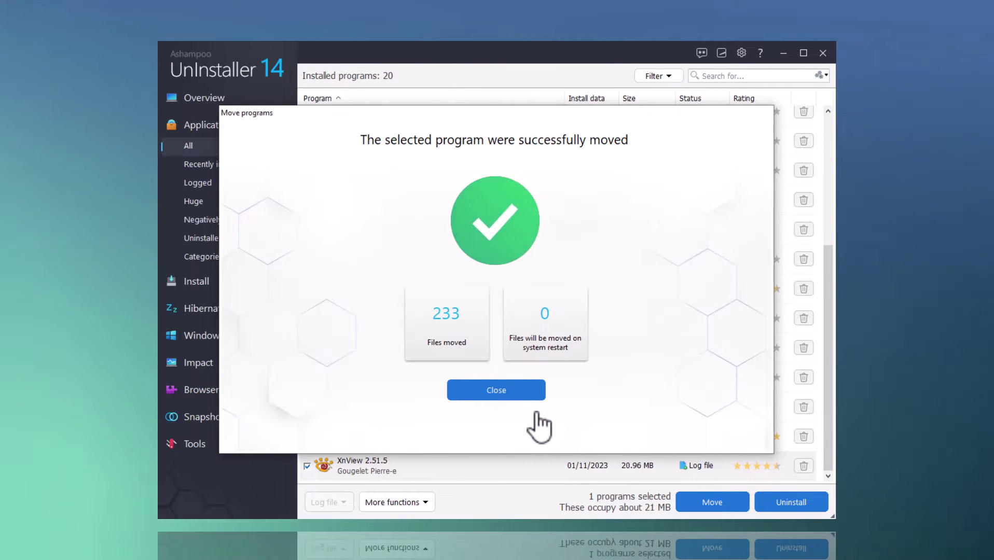
Step: Close the move results, check Overview, and reopen the Applications list of 20 programs
{"action": "left_click", "coordinate": [496, 390]}
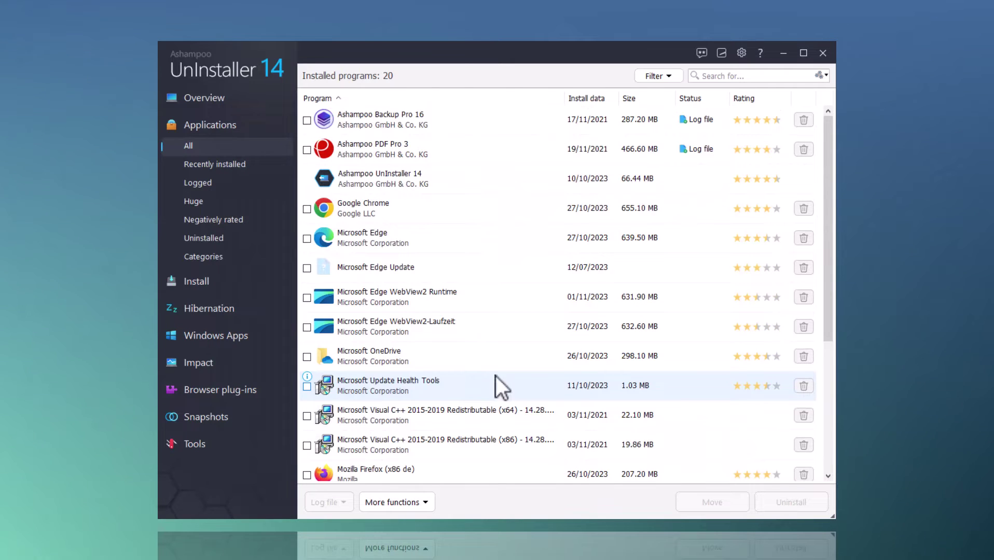
{"action": "left_click", "coordinate": [204, 99]}
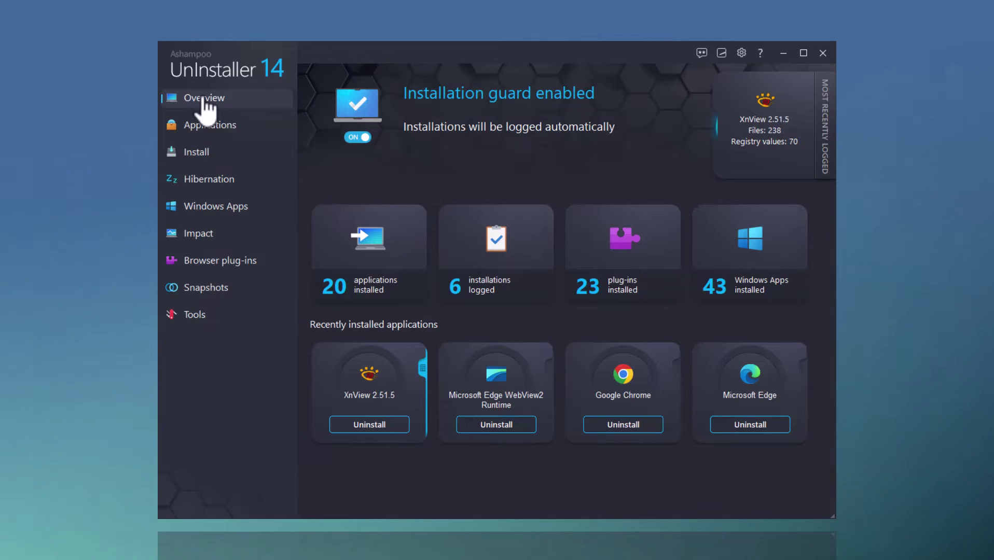
{"action": "left_click", "coordinate": [385, 248]}
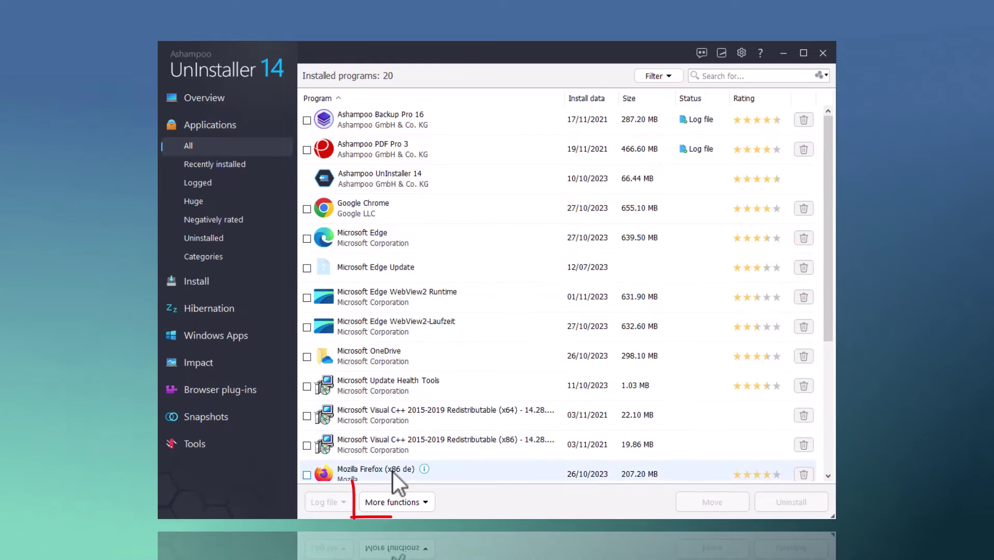
Step: Export the program list via More functions to a file named List in Desktop\Prog
{"action": "left_click", "coordinate": [393, 502]}
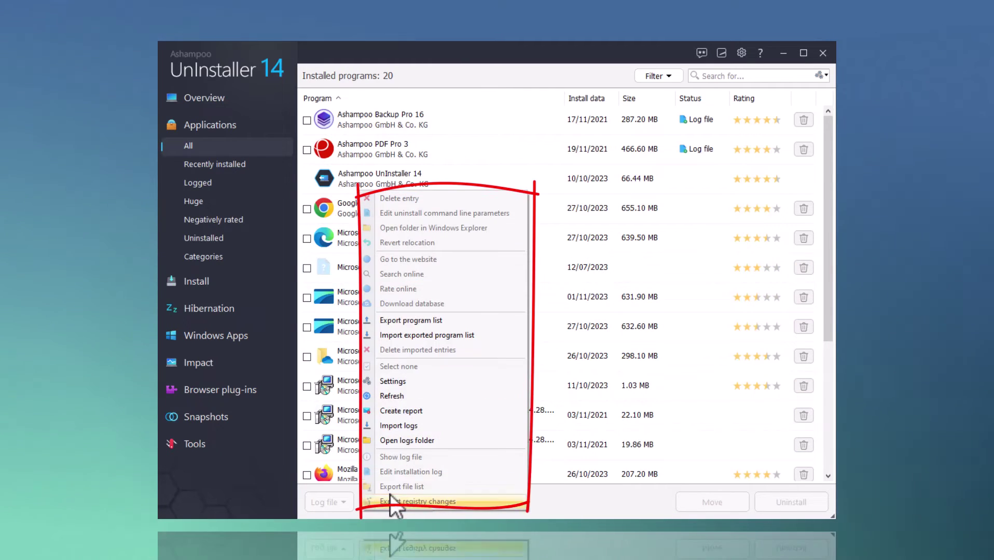
{"action": "left_click", "coordinate": [405, 324]}
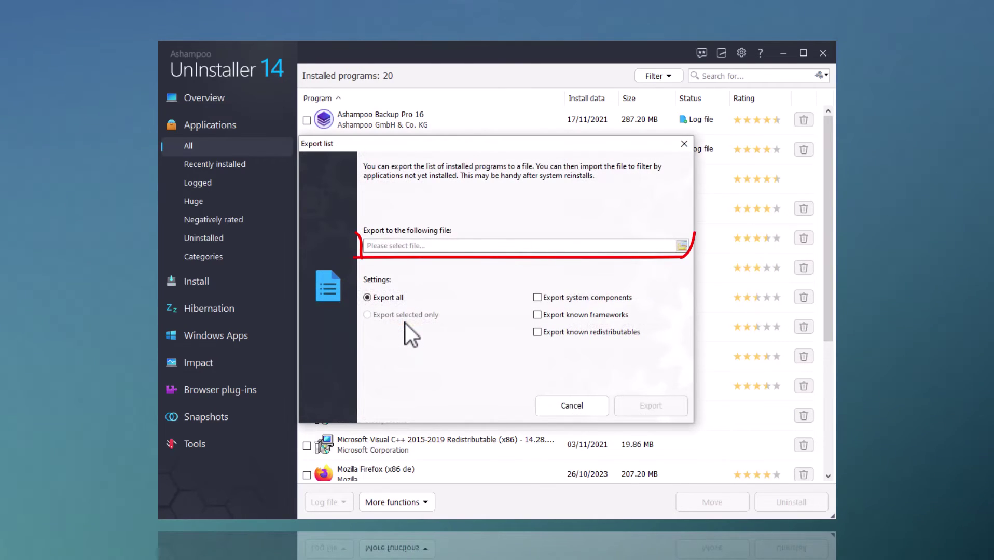
{"action": "left_click", "coordinate": [682, 247]}
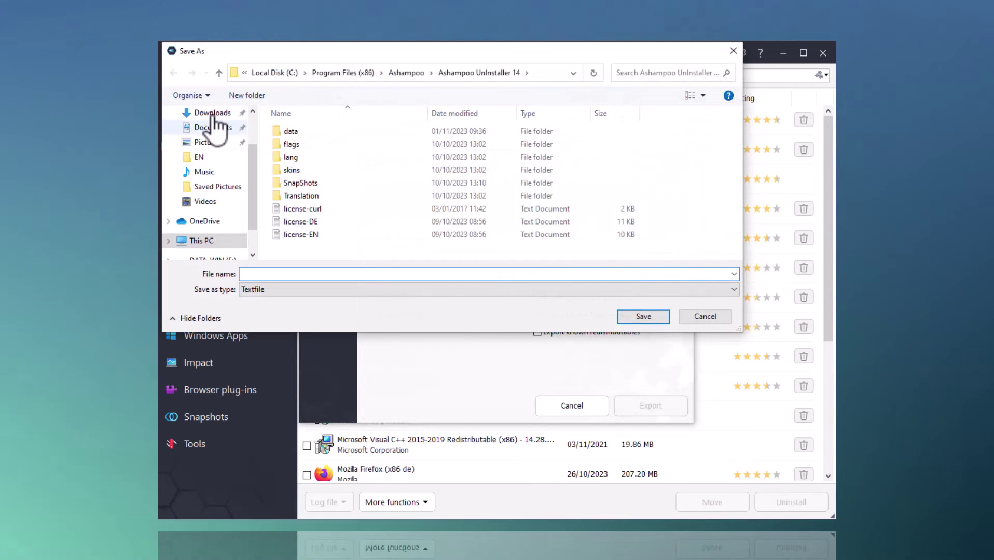
{"action": "scroll", "coordinate": [220, 130], "scroll_direction": "up", "scroll_amount": 2}
{"action": "left_click", "coordinate": [213, 154]}
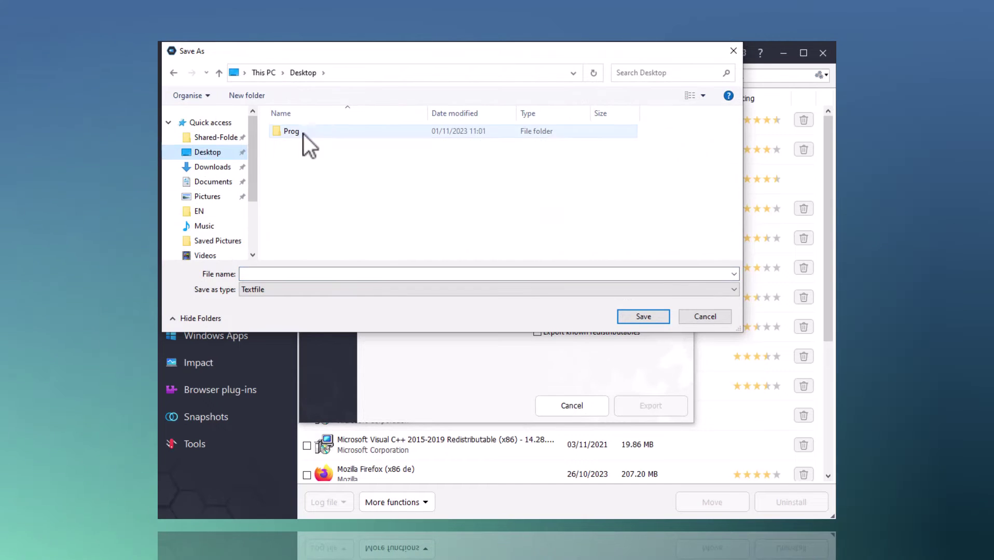
{"action": "double_click", "coordinate": [344, 135]}
{"action": "type", "text": "List"}
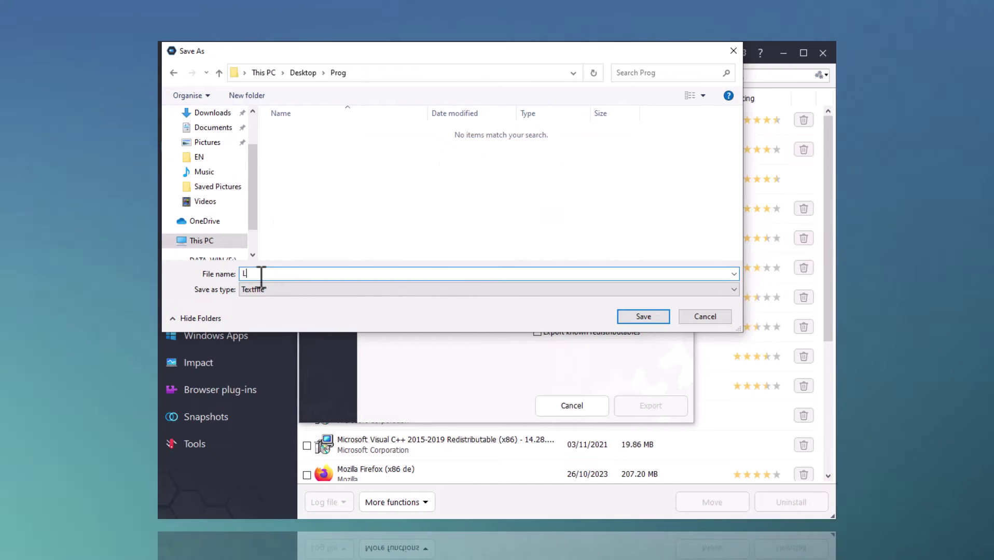
{"action": "left_click", "coordinate": [643, 317]}
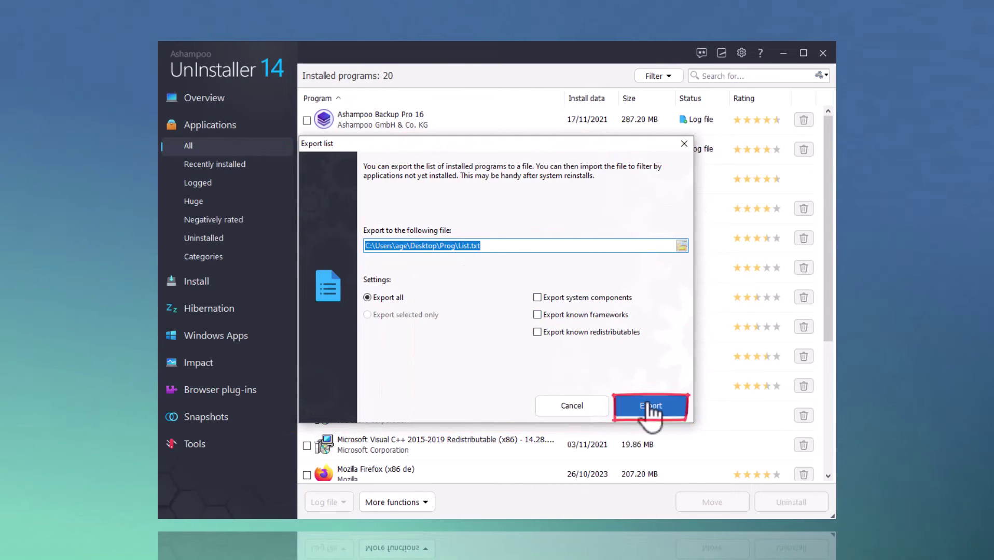
{"action": "left_click", "coordinate": [650, 405]}
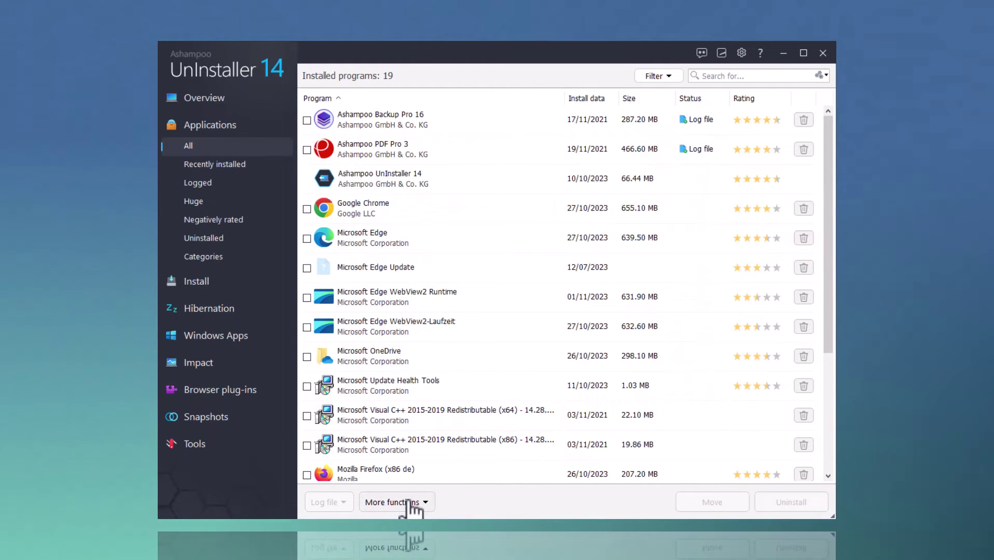
Step: Import Prog\List (one entry) and filter to show only programs still to be installed
{"action": "left_click", "coordinate": [410, 502]}
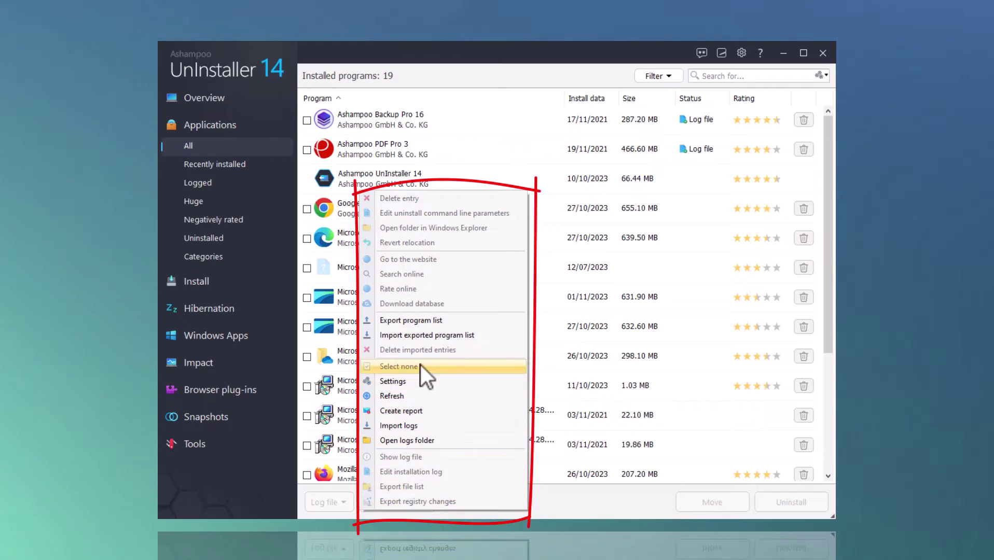
{"action": "left_click", "coordinate": [406, 335]}
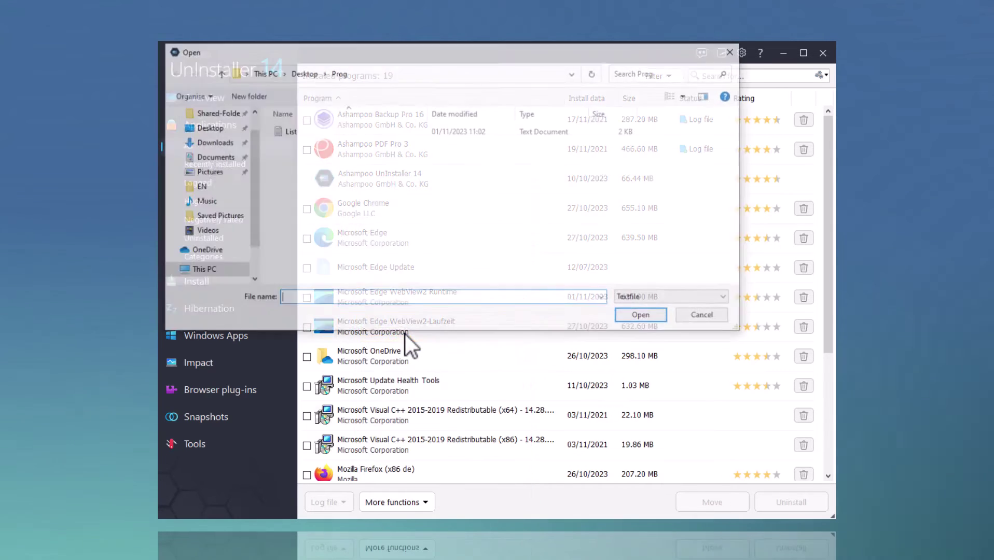
{"action": "left_click", "coordinate": [290, 130]}
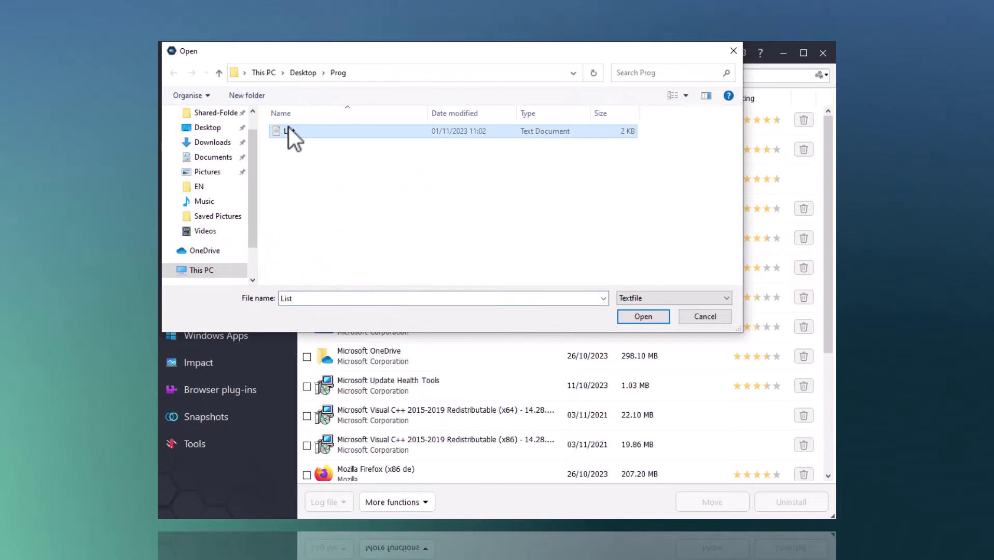
{"action": "left_click", "coordinate": [643, 318]}
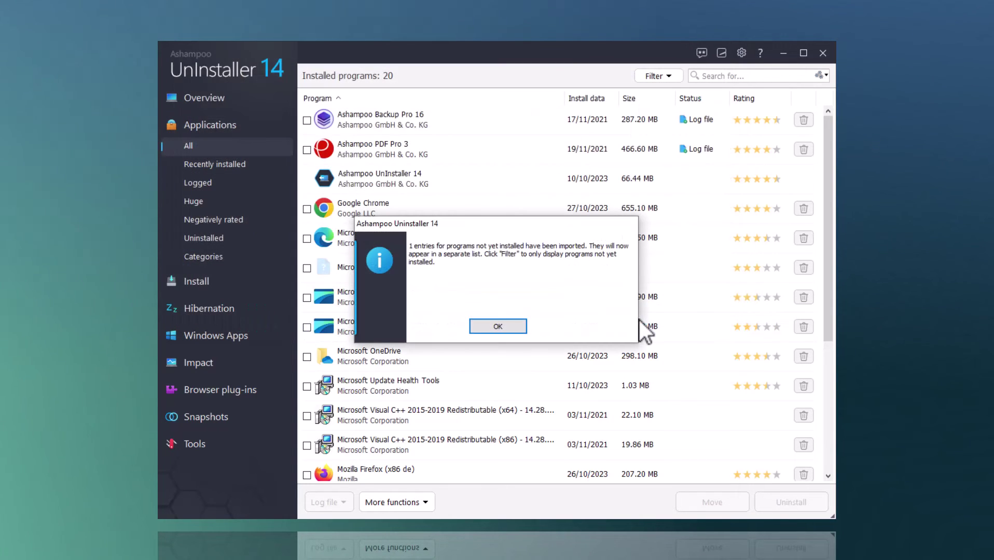
{"action": "left_click", "coordinate": [501, 333]}
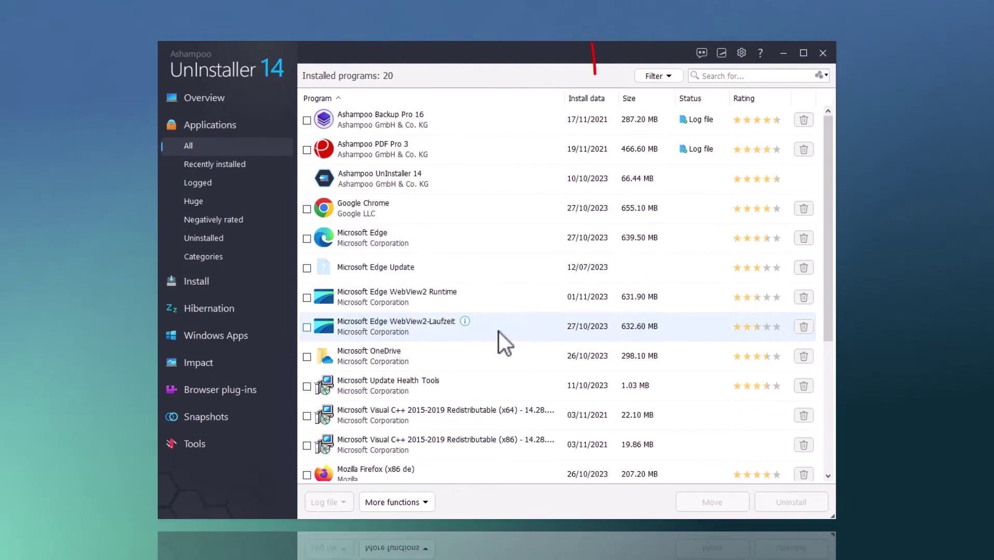
{"action": "left_click", "coordinate": [658, 76]}
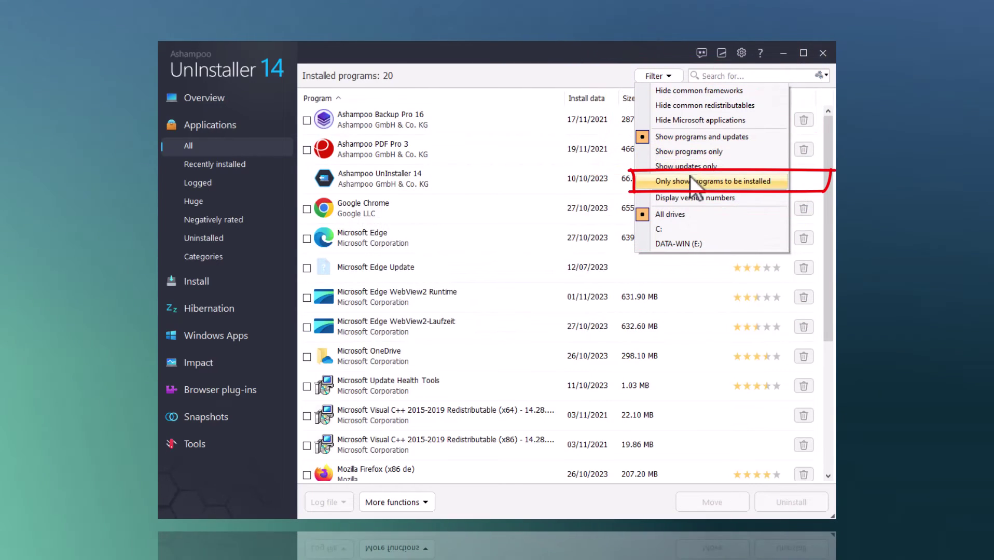
{"action": "left_click", "coordinate": [686, 180]}
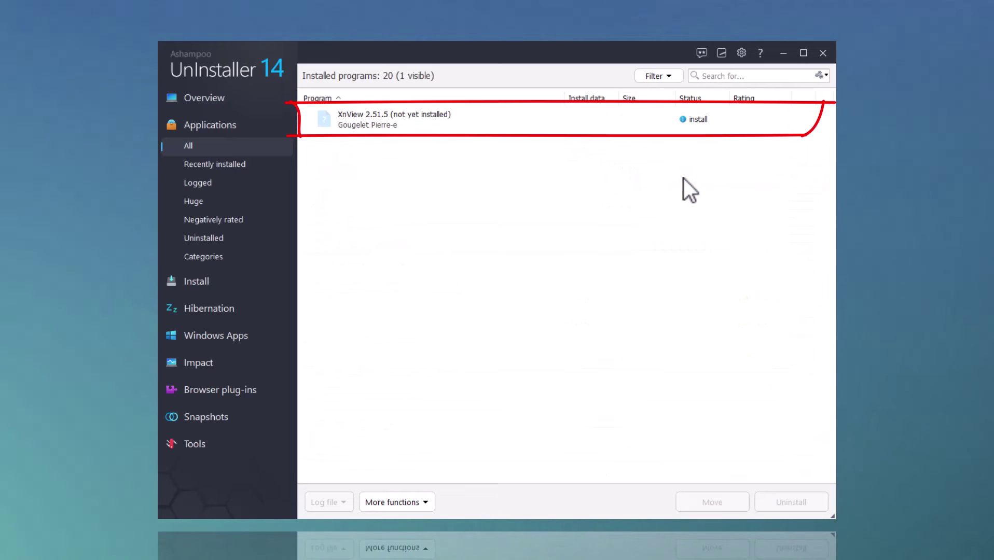